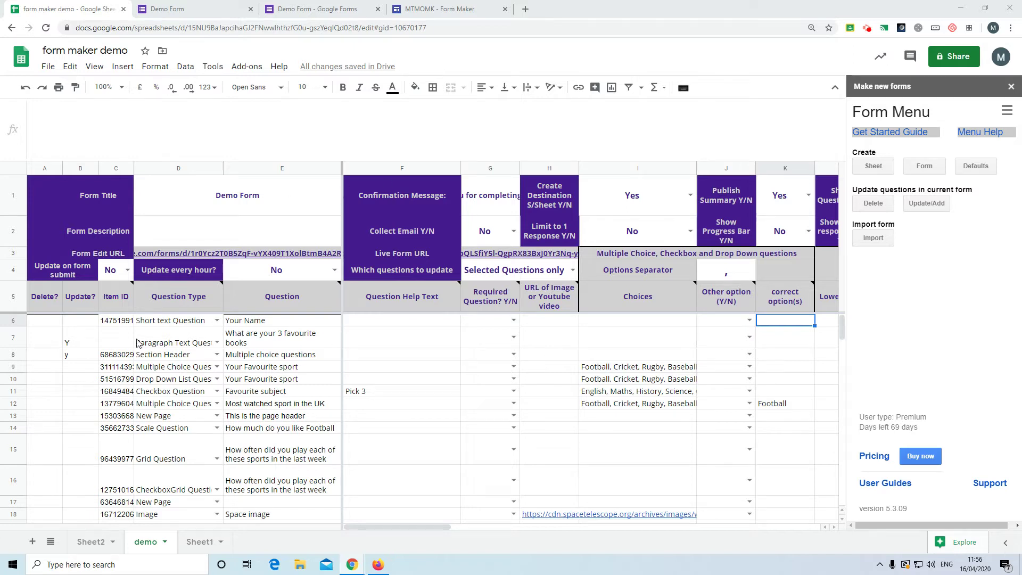
# Step: Keep the Your Name row as a Short text Question and dismiss the validation message
pyautogui.click(216, 320)
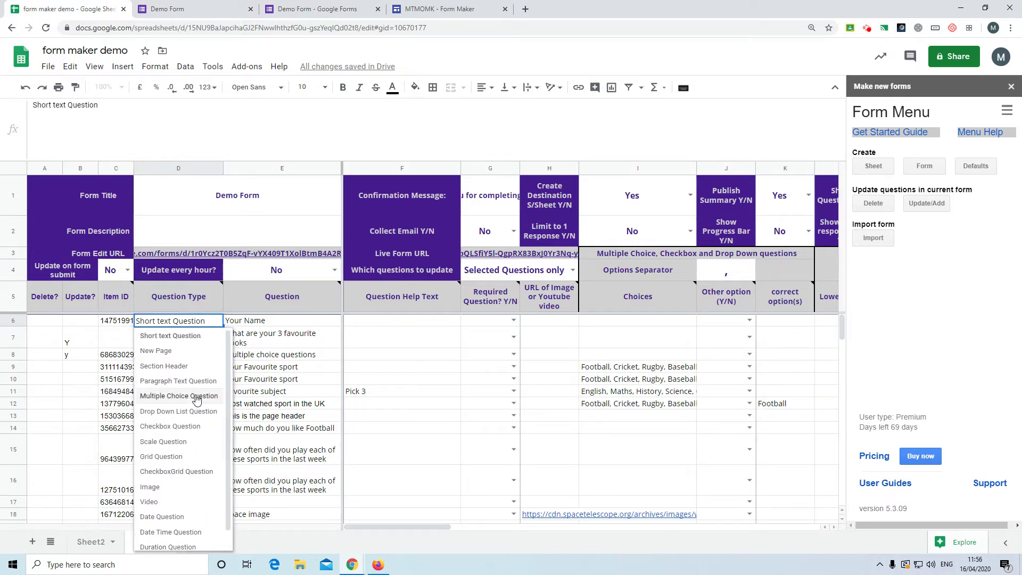
pyautogui.click(169, 335)
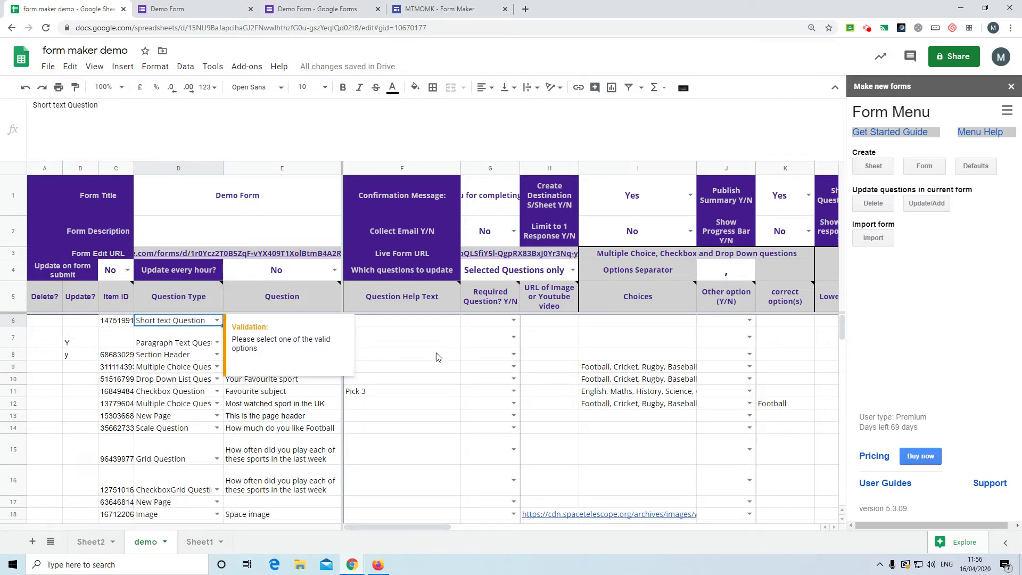
pyautogui.click(413, 335)
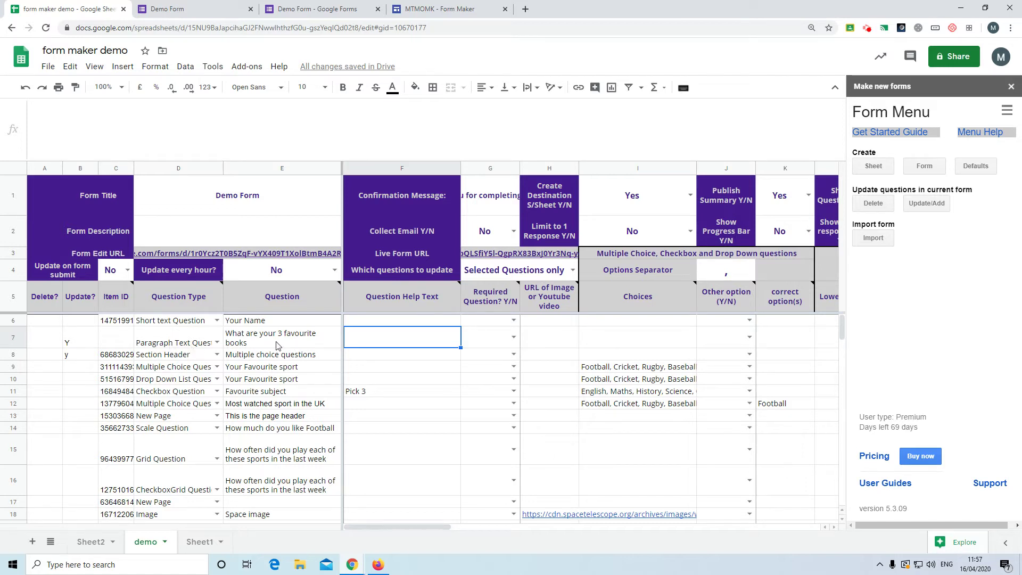
# Step: Check the Your Name and favourite books question texts and row 6's help text and correct options
pyautogui.click(263, 321)
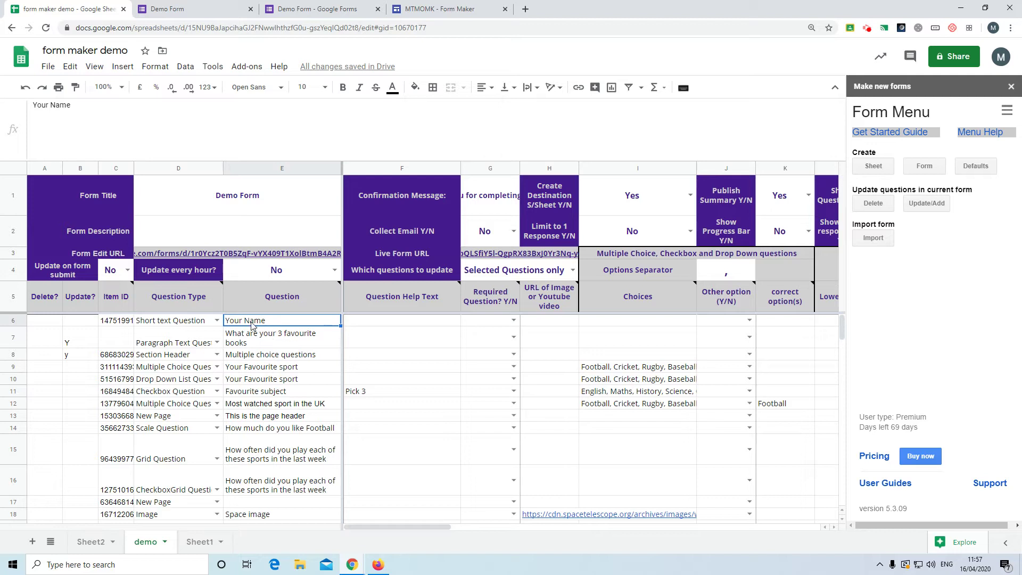
pyautogui.click(265, 342)
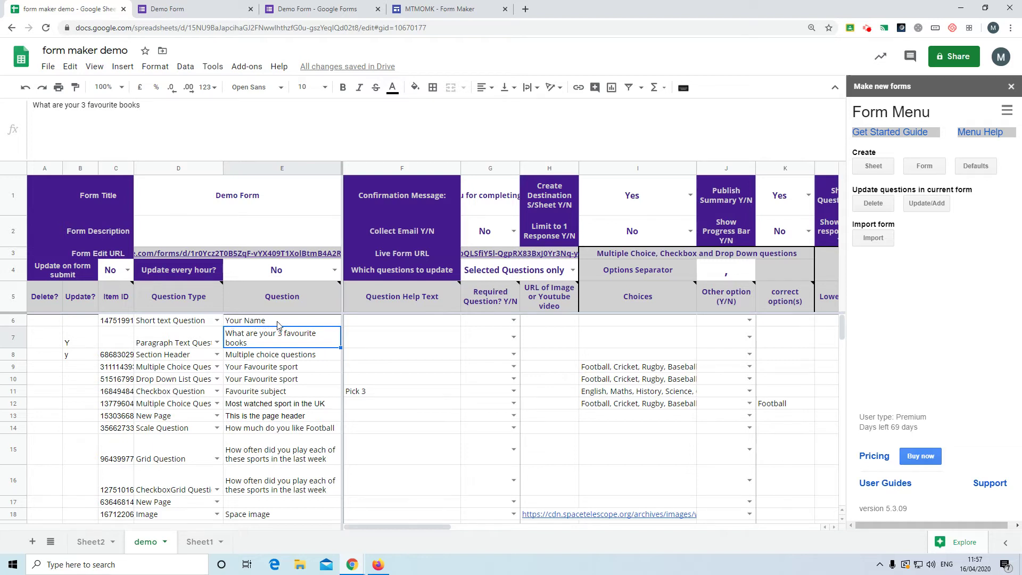
pyautogui.click(370, 325)
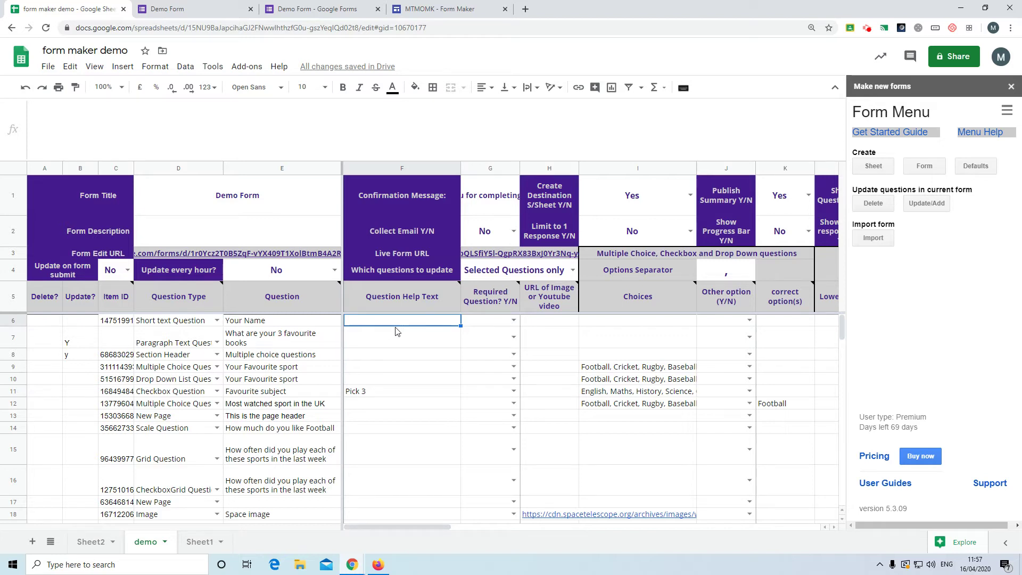
pyautogui.click(788, 324)
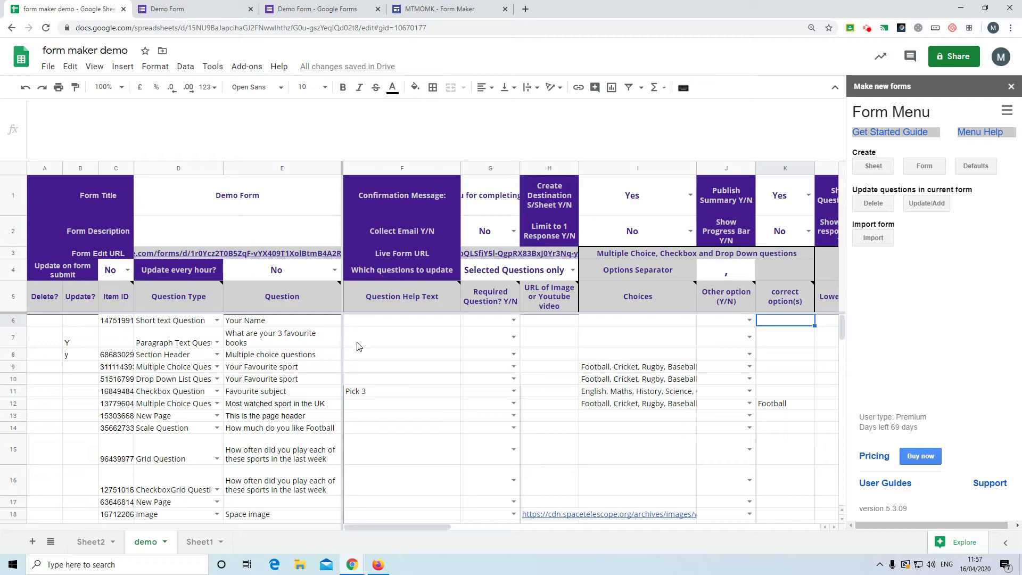
# Step: Move along row 7 to the validation columns and open its validation type choices
pyautogui.click(384, 336)
pyautogui.press('Tab')
pyautogui.press('Tab')
pyautogui.press('Tab')
pyautogui.press('Tab')
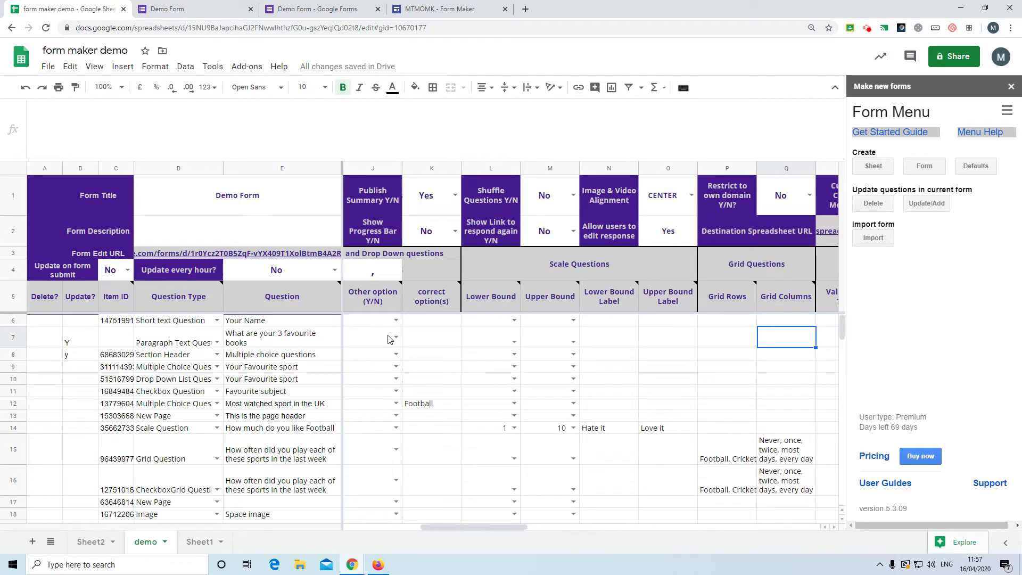
pyautogui.press('Tab')
pyautogui.press('Tab')
pyautogui.press('Tab')
pyautogui.press('Tab')
pyautogui.press('Tab')
pyautogui.press('Tab')
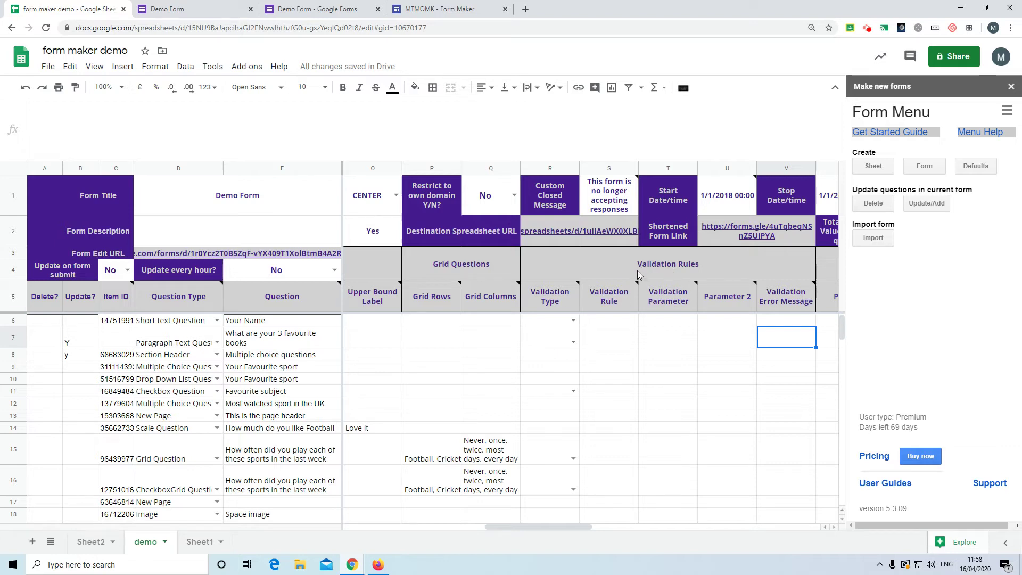
pyautogui.click(573, 343)
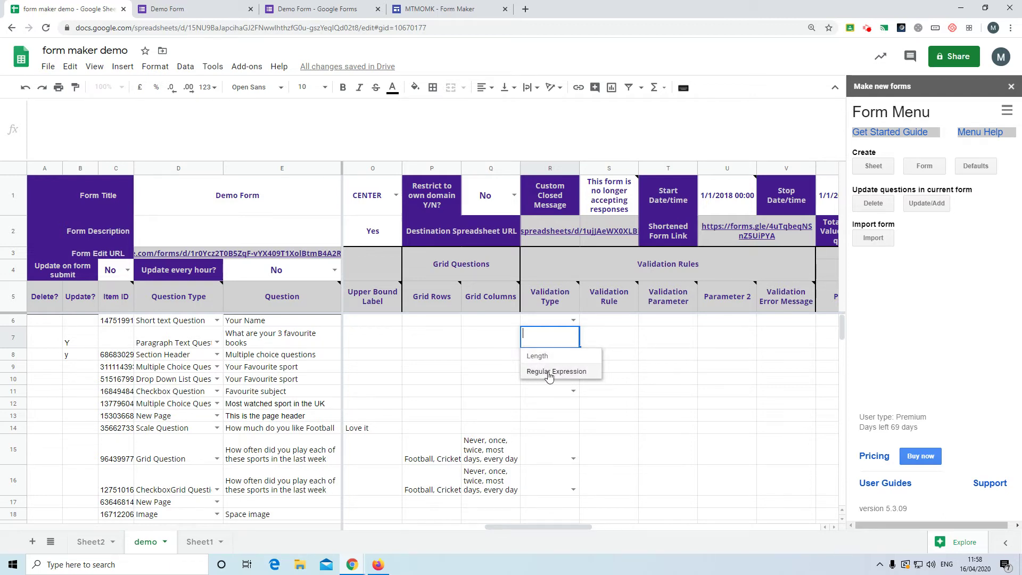
# Step: Set the Your Name row's validation type to Text
pyautogui.click(570, 320)
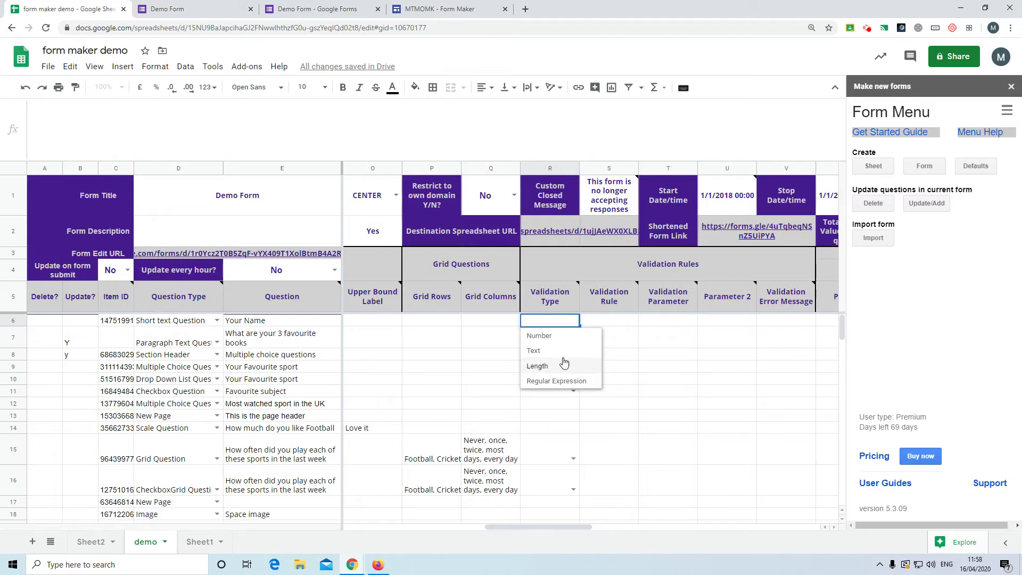
pyautogui.click(607, 323)
pyautogui.click(572, 321)
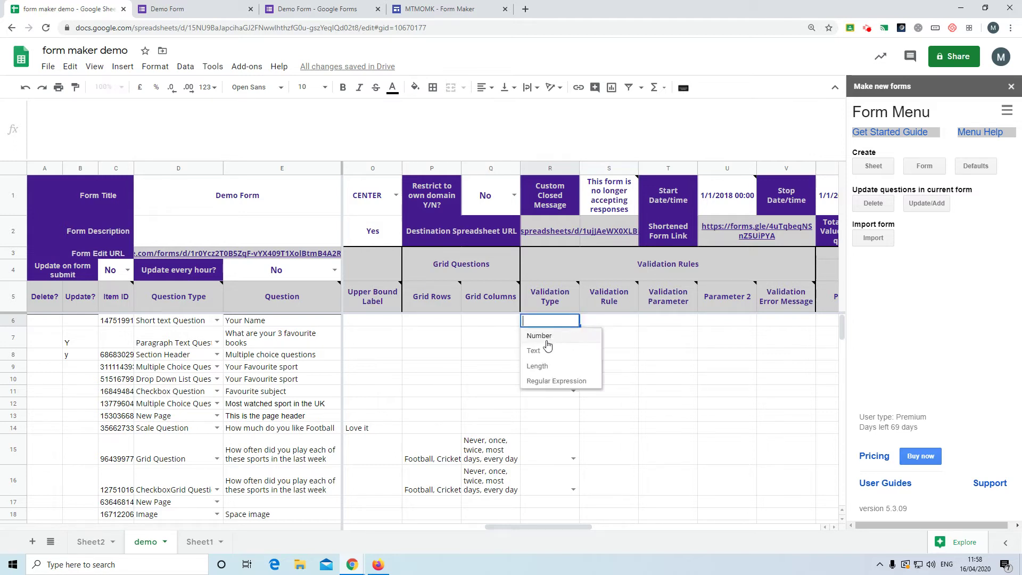
pyautogui.click(548, 350)
pyautogui.click(613, 324)
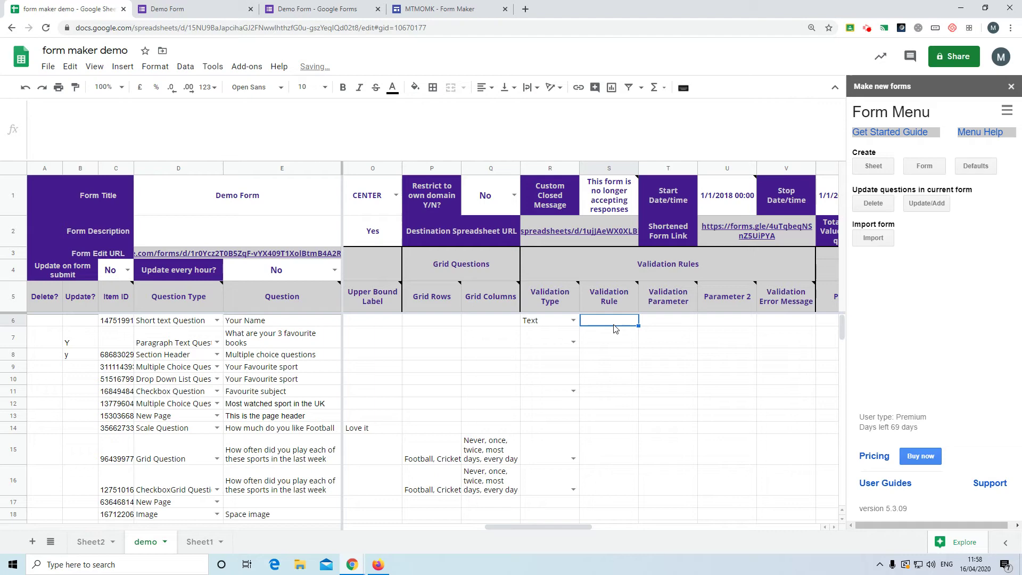
# Step: Look through row 6's validation rule choices, then delete the Text value from R6
pyautogui.click(620, 345)
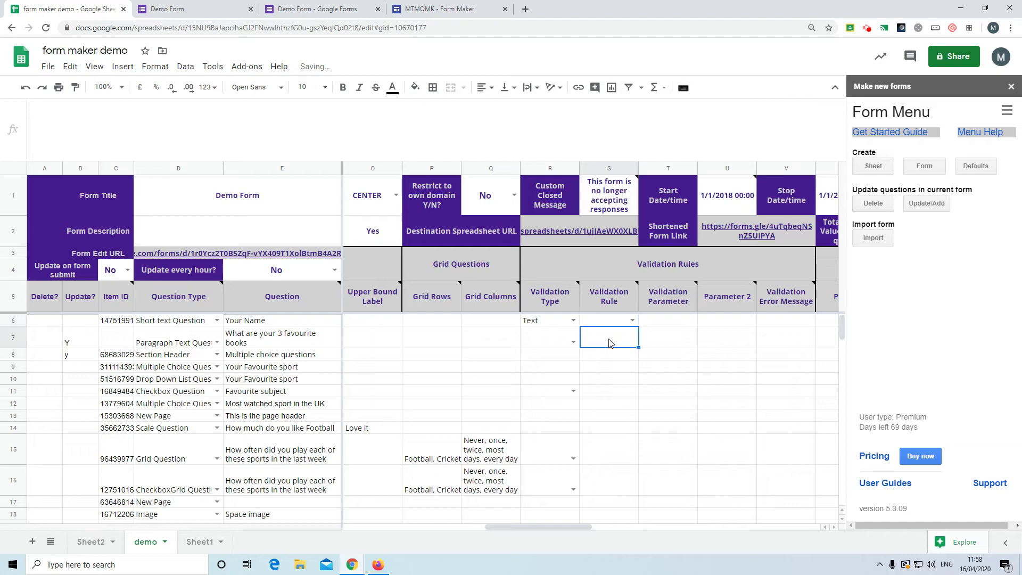
pyautogui.click(632, 320)
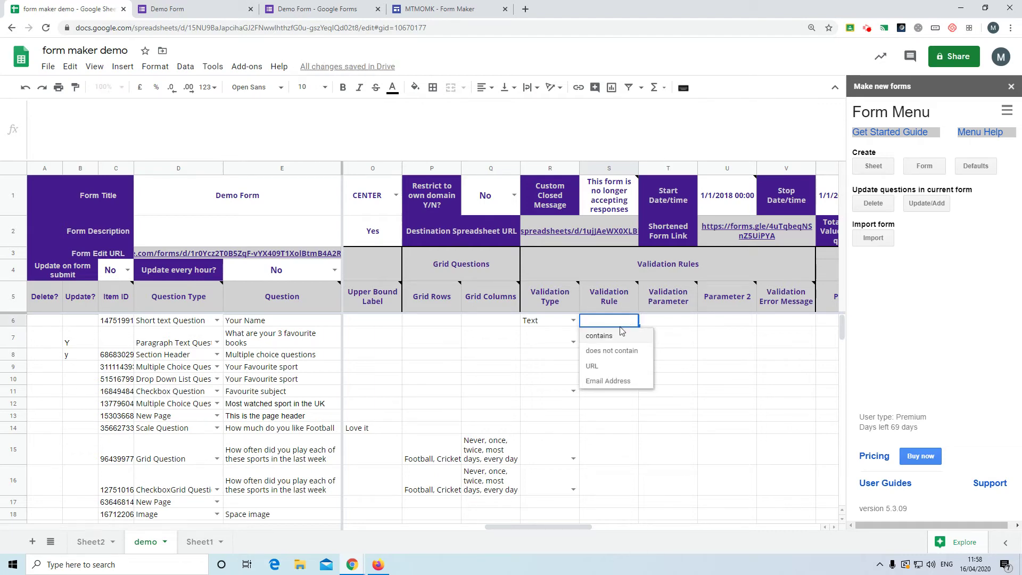
pyautogui.click(633, 323)
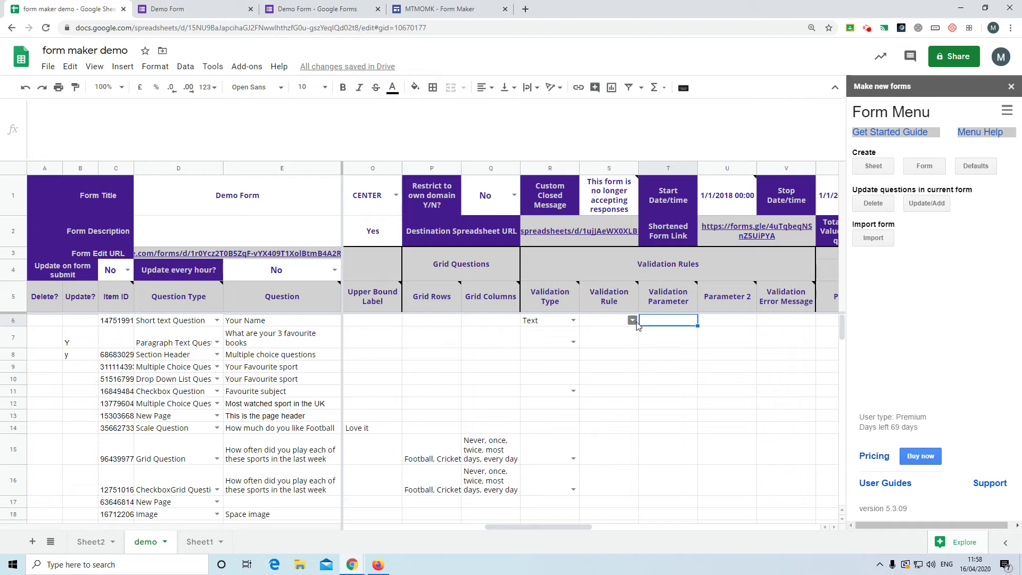
pyautogui.doubleClick(635, 322)
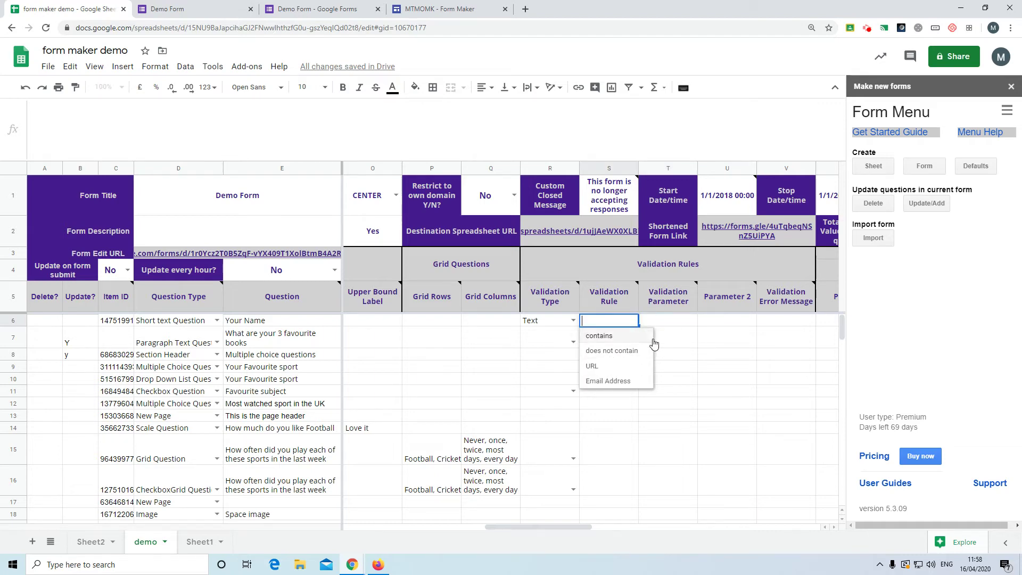
pyautogui.click(557, 322)
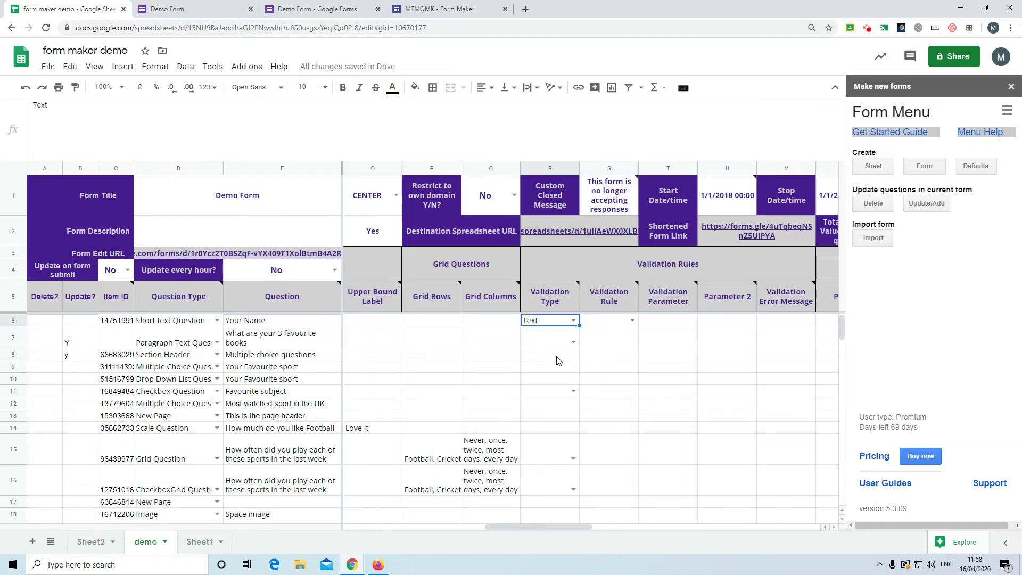
pyautogui.press('Delete')
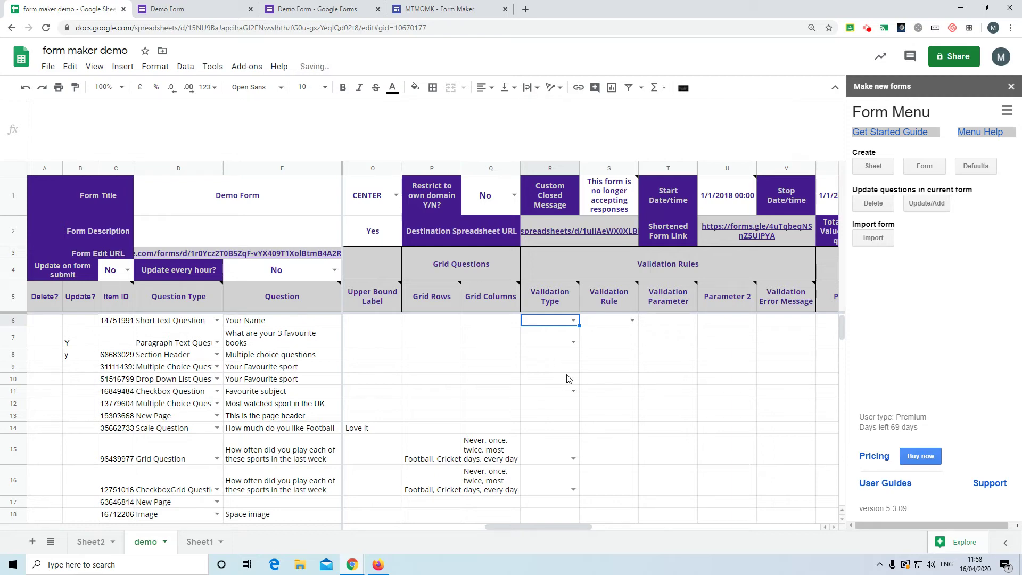
pyautogui.click(605, 345)
pyautogui.press('Right')
pyautogui.press('Right')
pyautogui.press('Right')
pyautogui.press('Right')
pyautogui.press('Right')
pyautogui.press('Right')
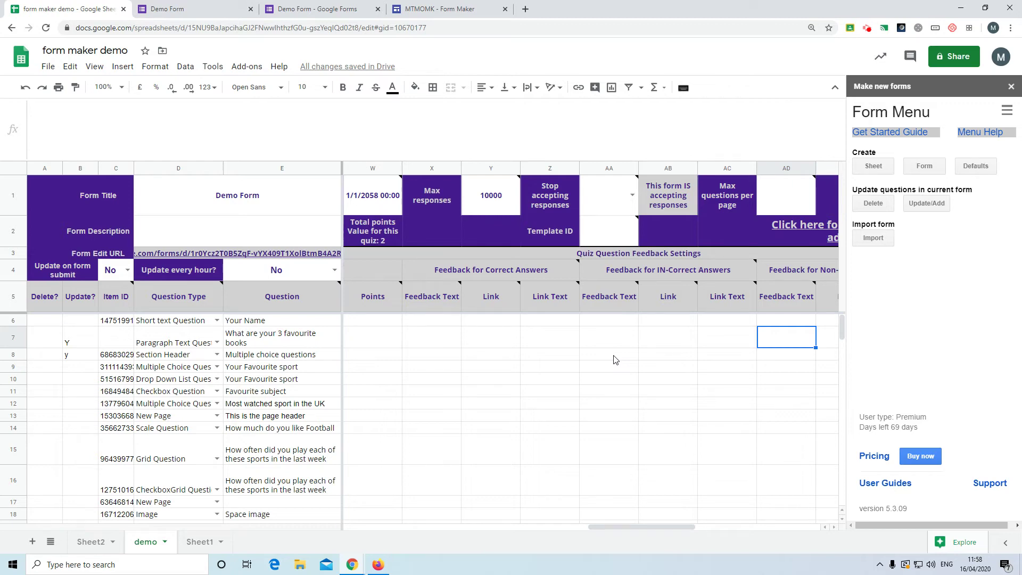
pyautogui.press('Left')
pyautogui.press('Left')
pyautogui.press('Left')
pyautogui.press('Left')
pyautogui.press('Left')
pyautogui.press('Left')
pyautogui.press('Left')
pyautogui.press('Left')
pyautogui.press('Up')
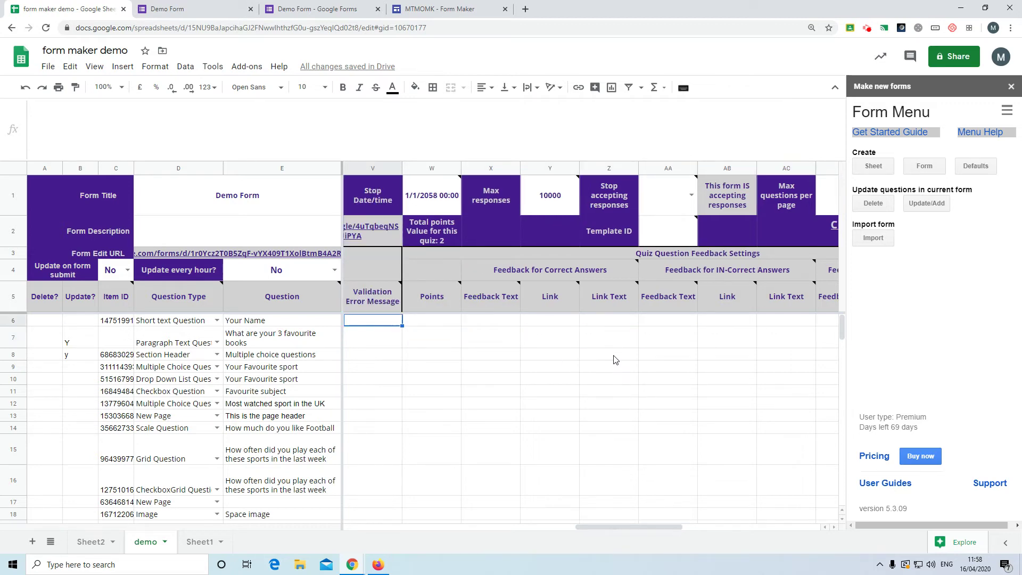
pyautogui.press('Right')
pyautogui.press('Right')
pyautogui.press('Right')
pyautogui.press('Right')
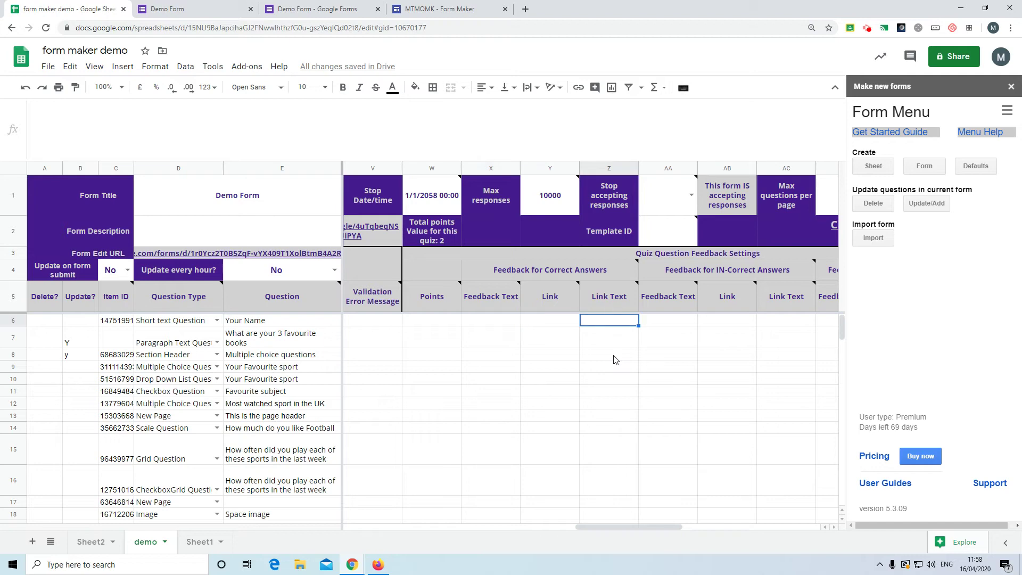
pyautogui.press('Right')
pyautogui.press('Right')
pyautogui.press('Right')
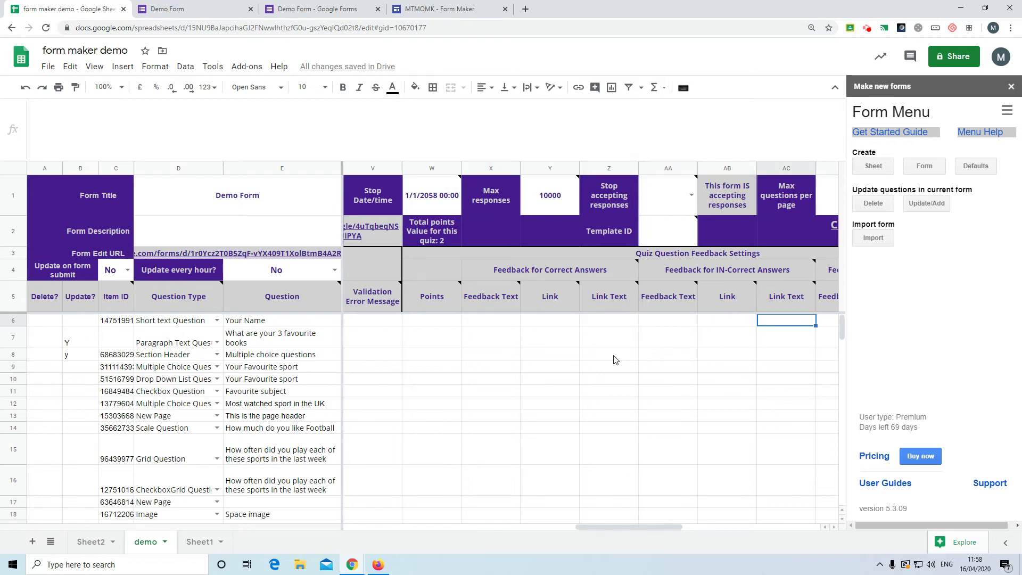
pyautogui.press('Right')
pyautogui.press('Right')
pyautogui.press('Right')
pyautogui.press('Left')
pyautogui.press('Left')
pyautogui.press('Left')
pyautogui.press('Left')
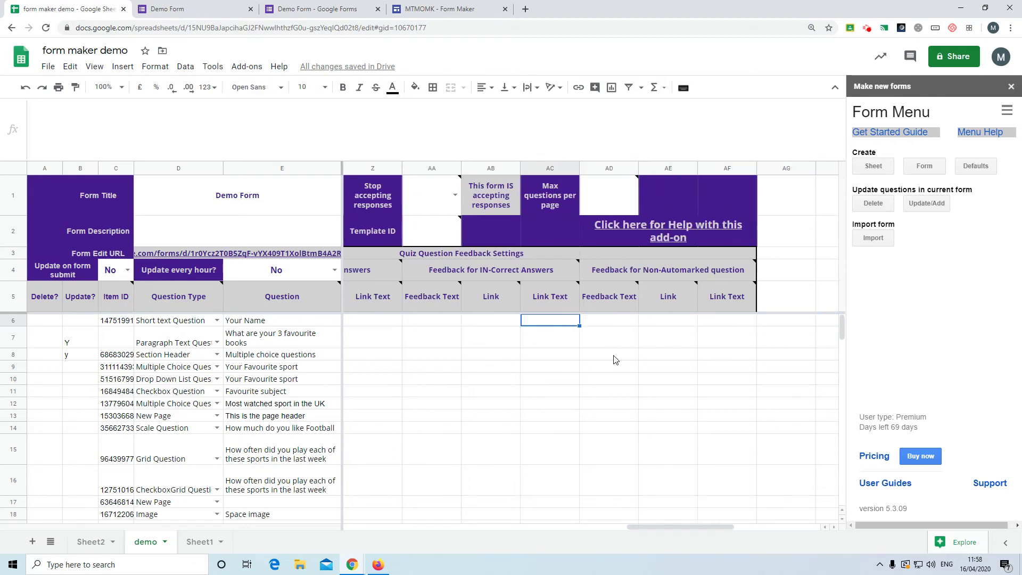
pyautogui.press('Left')
pyautogui.press('Left')
pyautogui.press('Left')
pyautogui.press('Left')
pyautogui.press('Left')
pyautogui.press('Left')
pyautogui.press('Left')
pyautogui.press('Left')
pyautogui.press('Left')
pyautogui.press('Left')
pyautogui.press('Left')
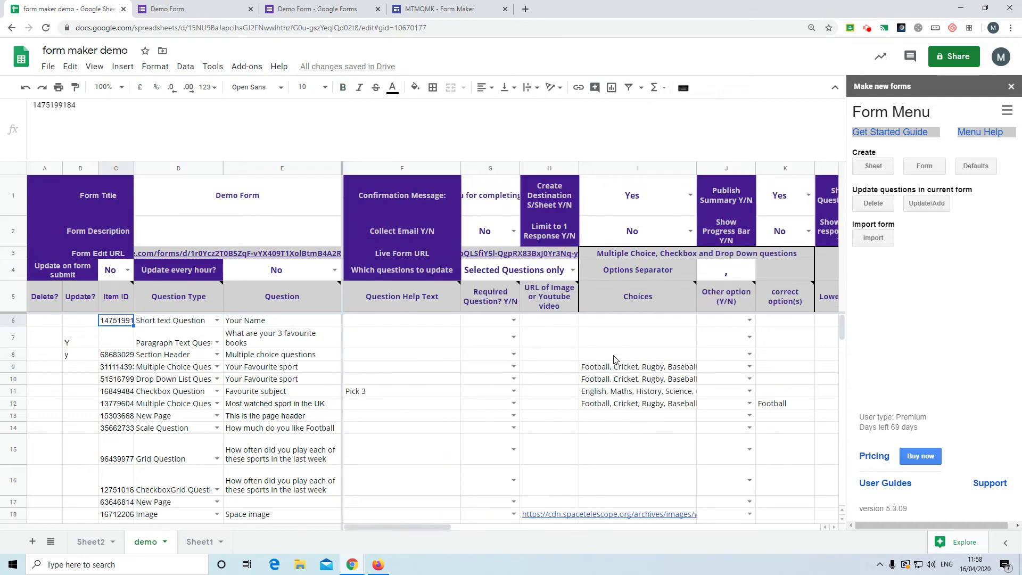
pyautogui.press('Left')
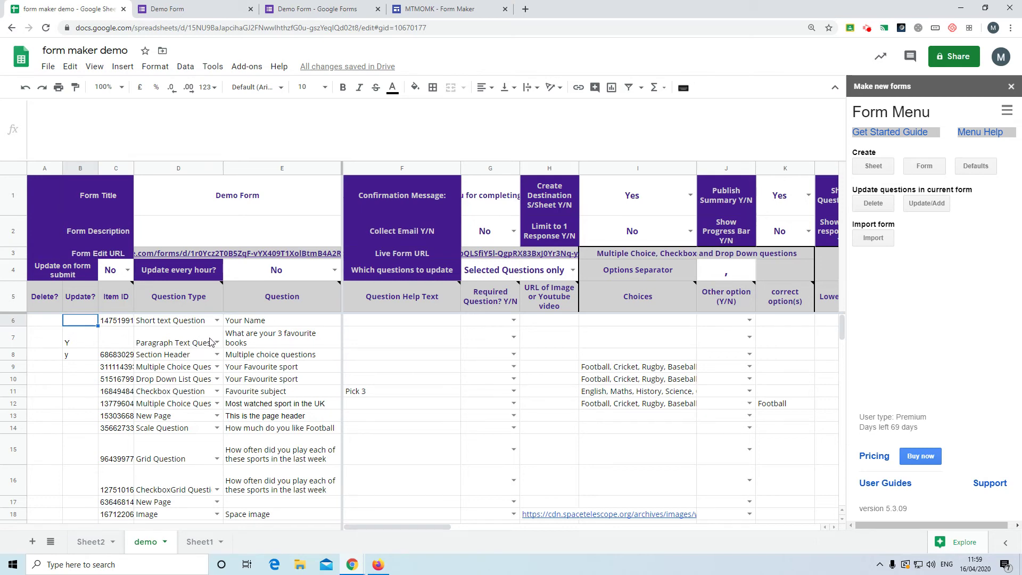
# Step: Flag the favourite books paragraph question with Y in B7 and run Form Maker's Update/Add
pyautogui.click(86, 344)
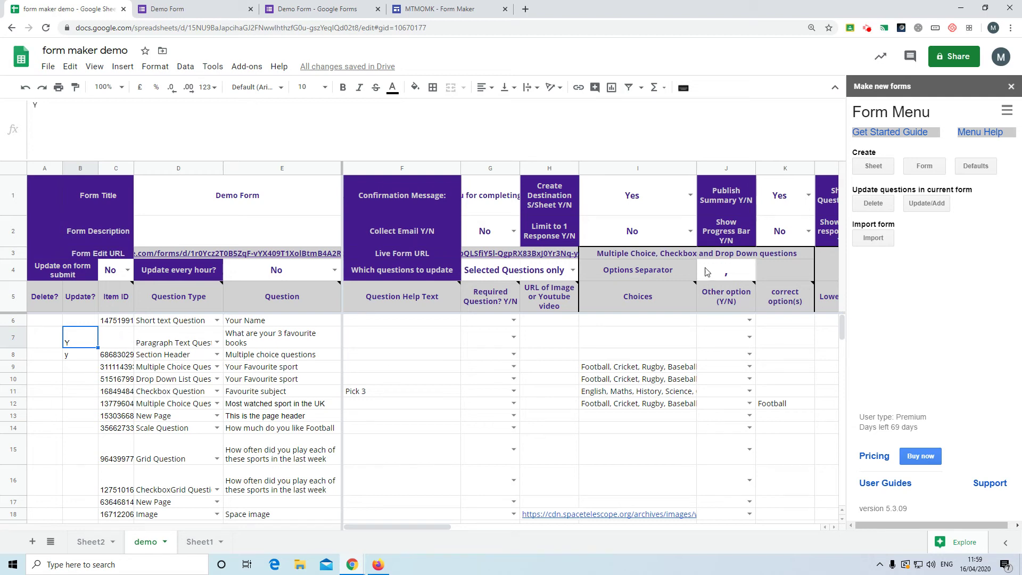
pyautogui.click(930, 209)
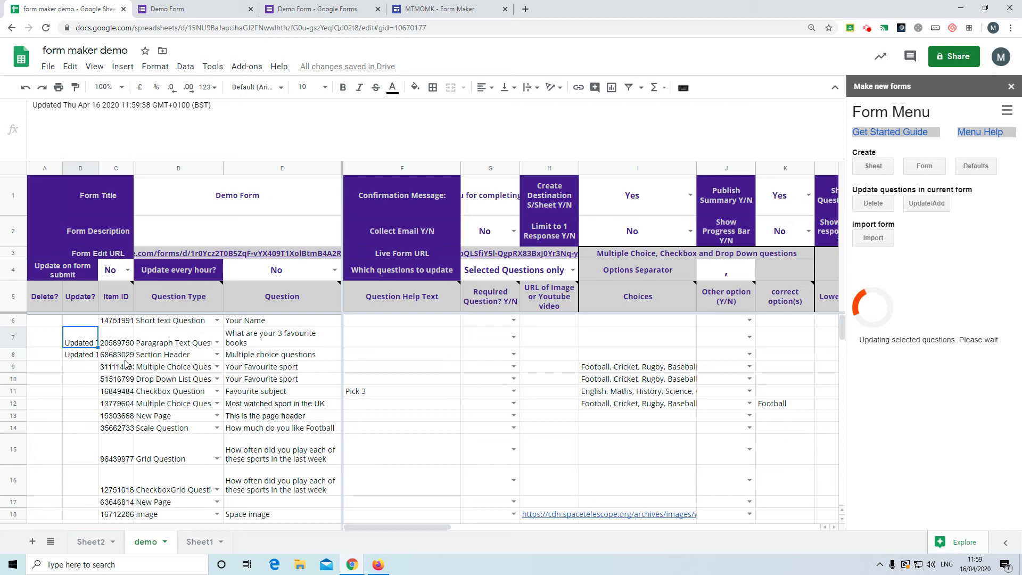
# Step: Open the Demo Form editor from the D3 Form Edit URL and close the live form tab
pyautogui.click(224, 254)
pyautogui.click(221, 239)
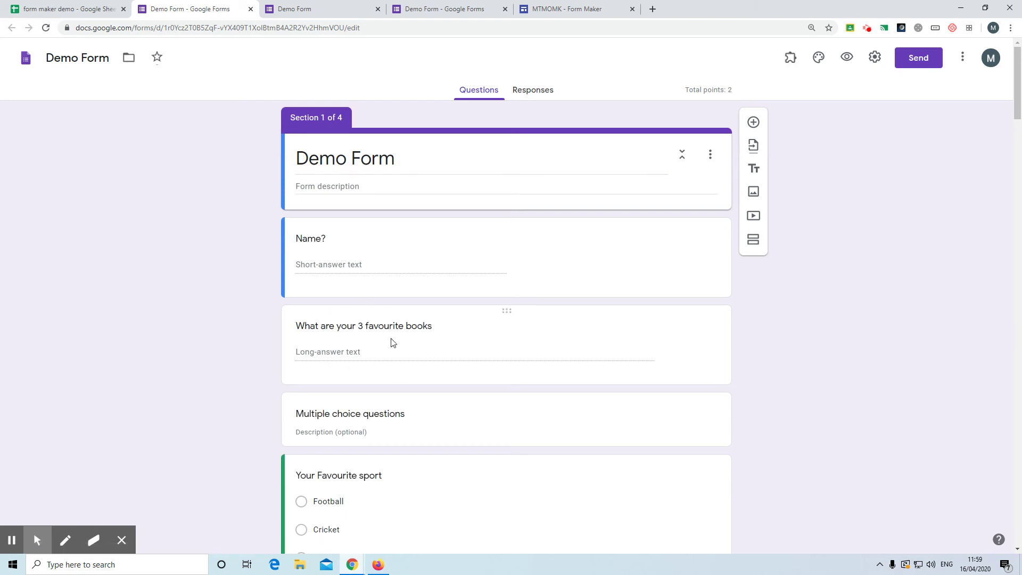
pyautogui.scroll(-1, 470, 364)
pyautogui.scroll(1, 471, 363)
pyautogui.scroll(-3, 466, 360)
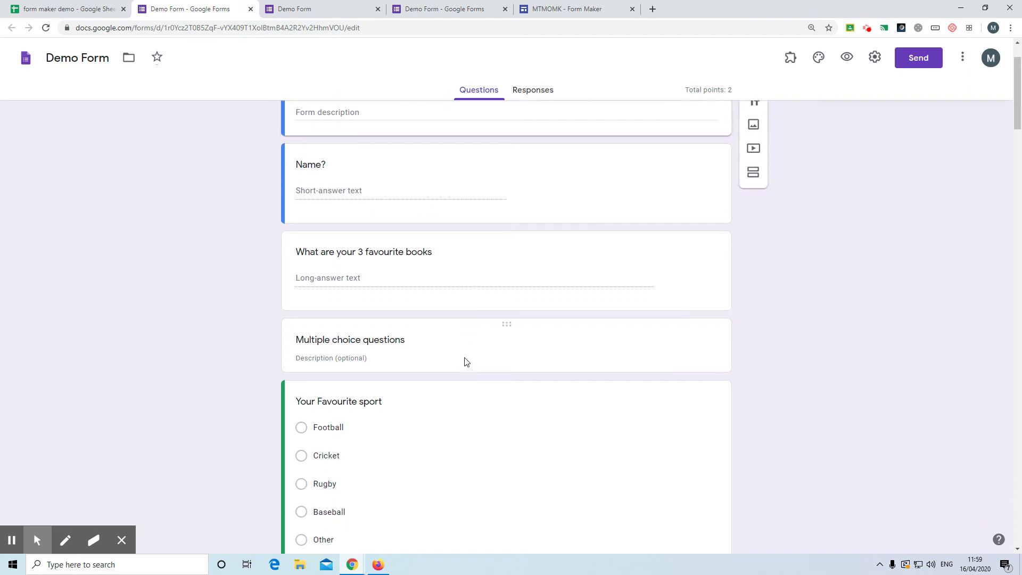
pyautogui.scroll(2, 470, 346)
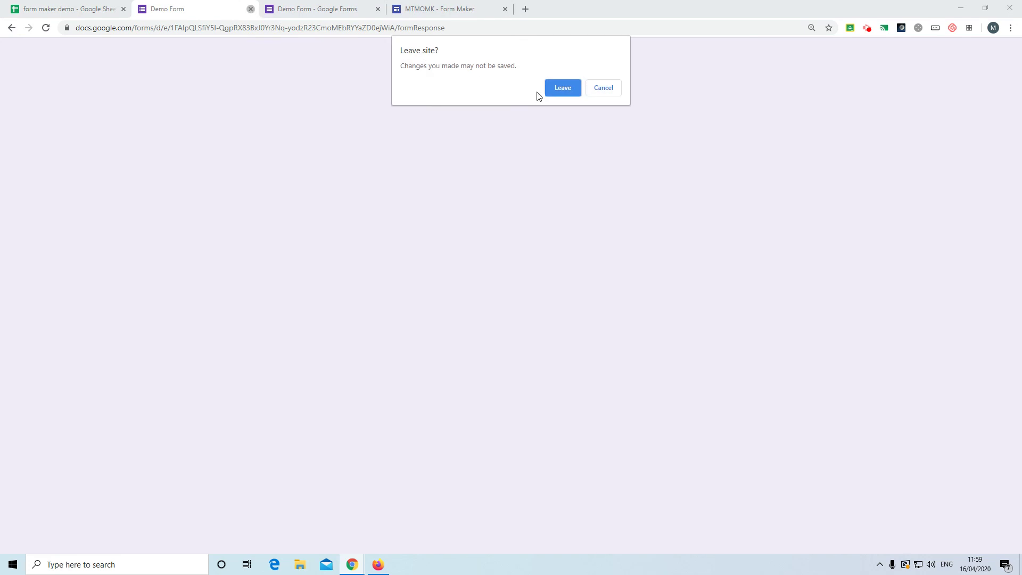
pyautogui.click(559, 88)
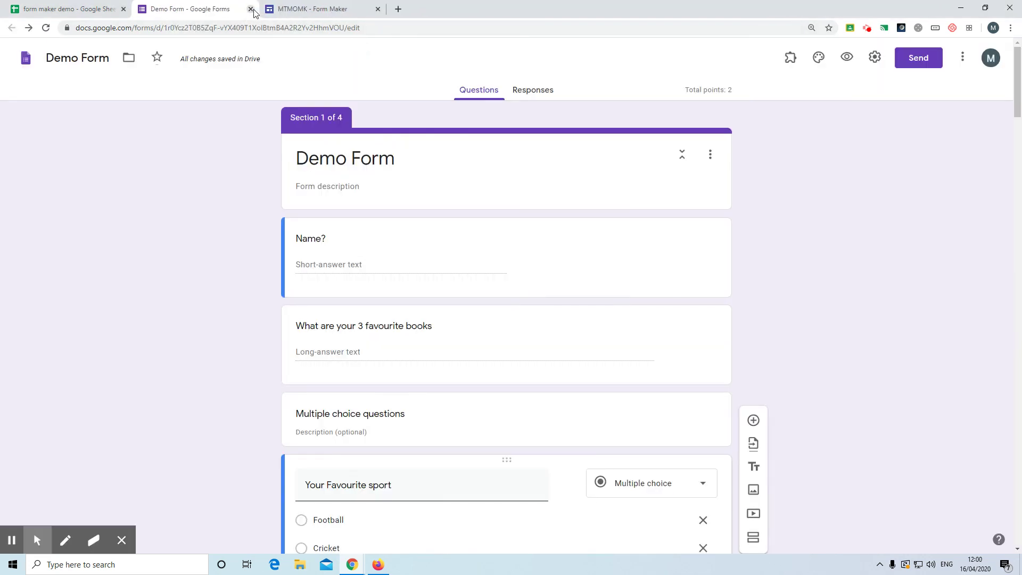
# Step: Switch to the 'form maker demo' browser tab with the Form Maker panel
pyautogui.click(65, 9)
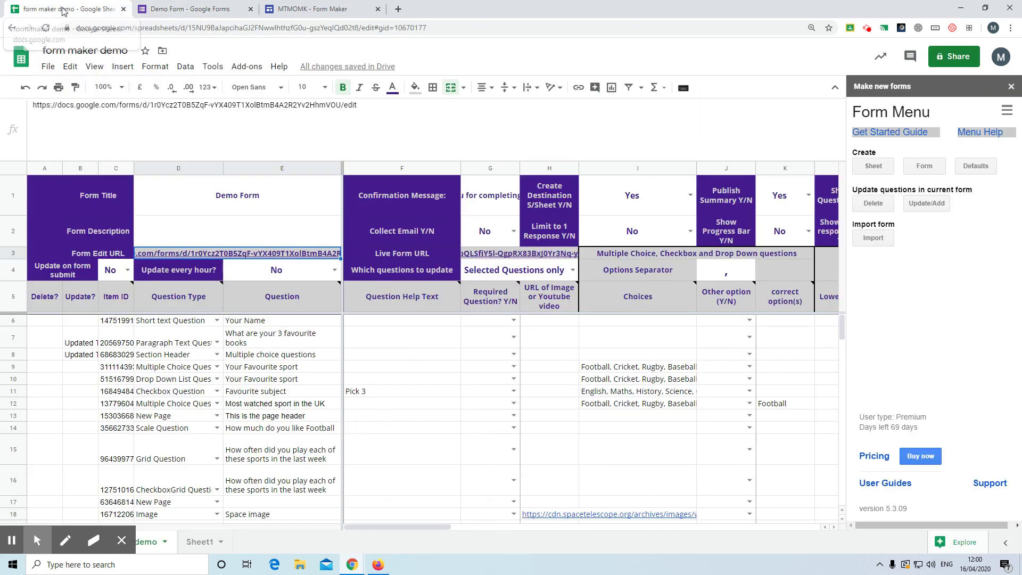